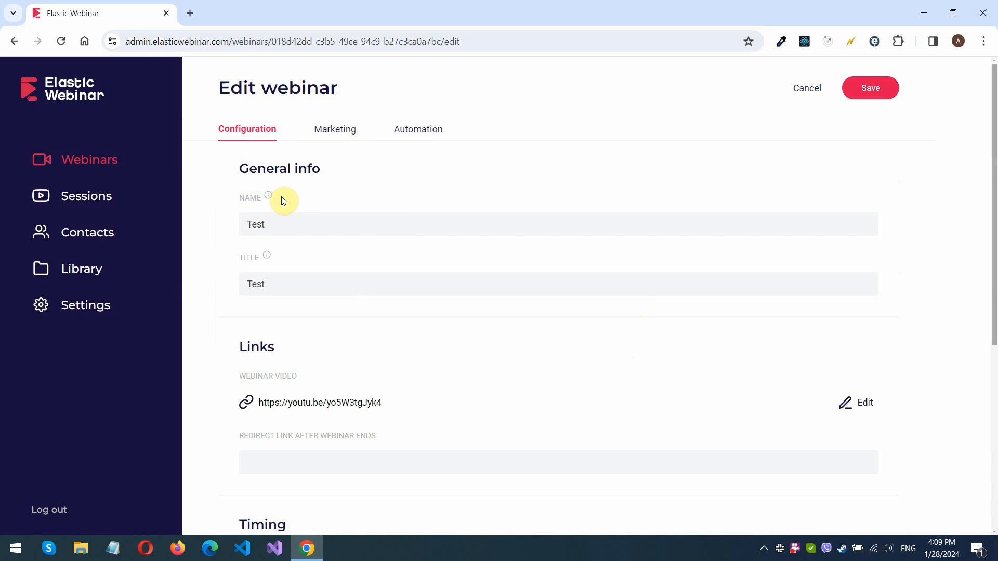
- Review the name and title hints, the webinar video link with its source options, and the redirect link field
{"action": "mouse_move", "coordinate": [268, 197]}
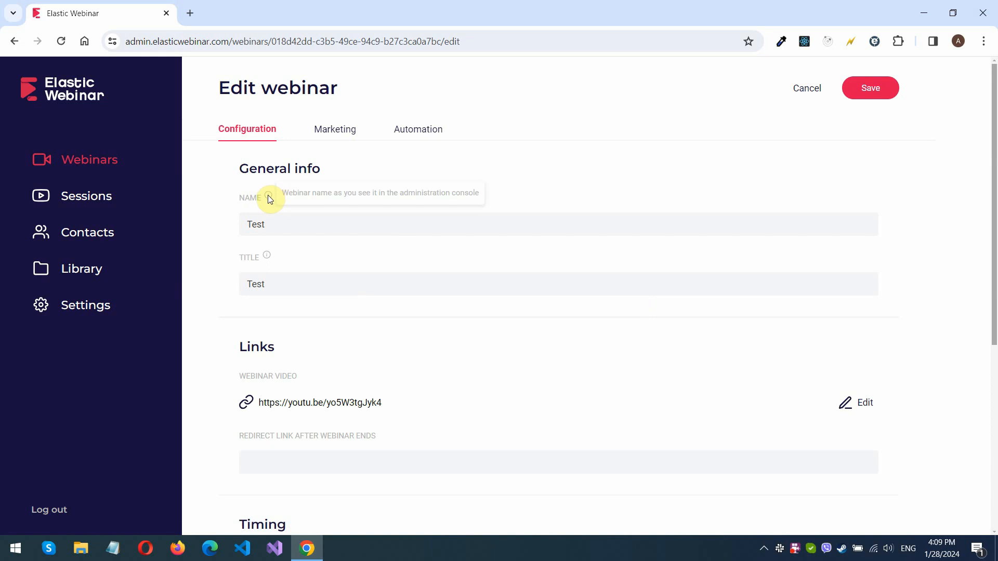
{"action": "mouse_move", "coordinate": [267, 258]}
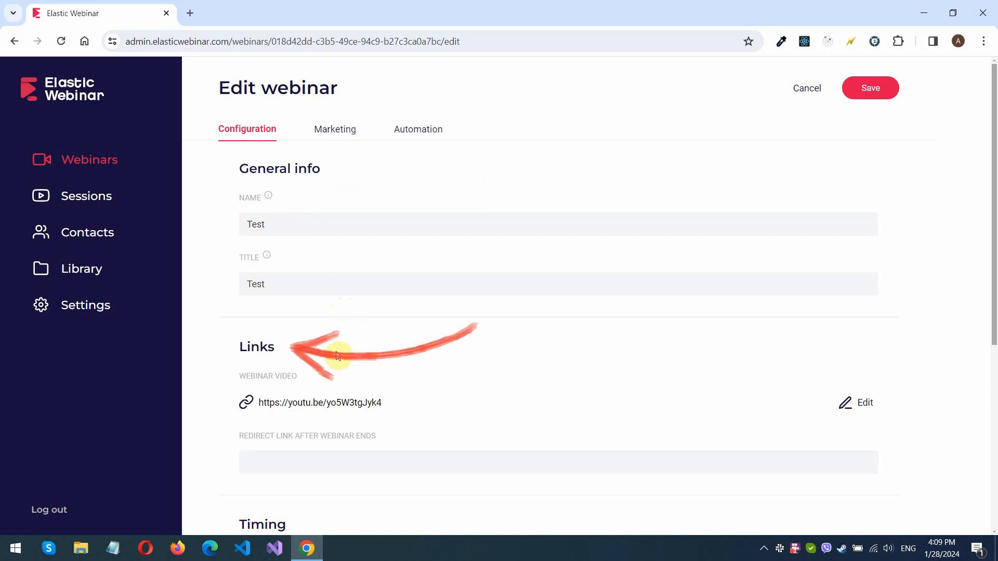
{"action": "left_click_drag", "start_coordinate": [382, 402], "coordinate": [255, 406]}
{"action": "left_click", "coordinate": [425, 388]}
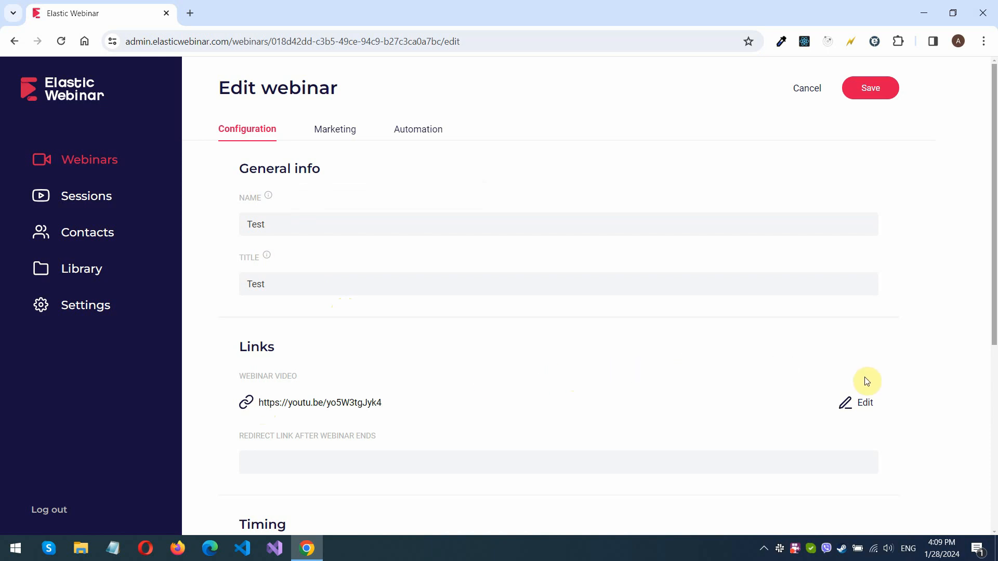
{"action": "left_click", "coordinate": [864, 404]}
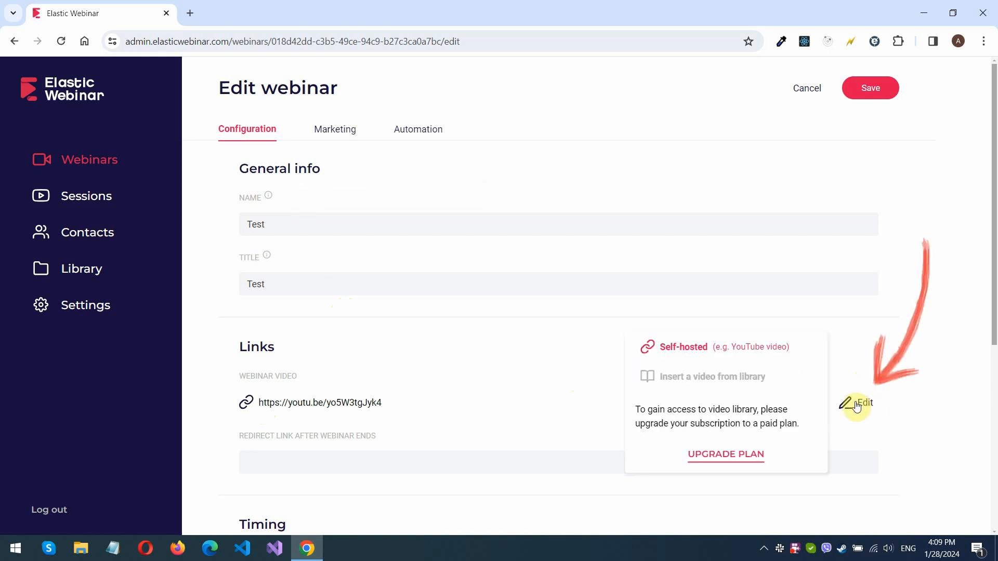
{"action": "left_click", "coordinate": [567, 426]}
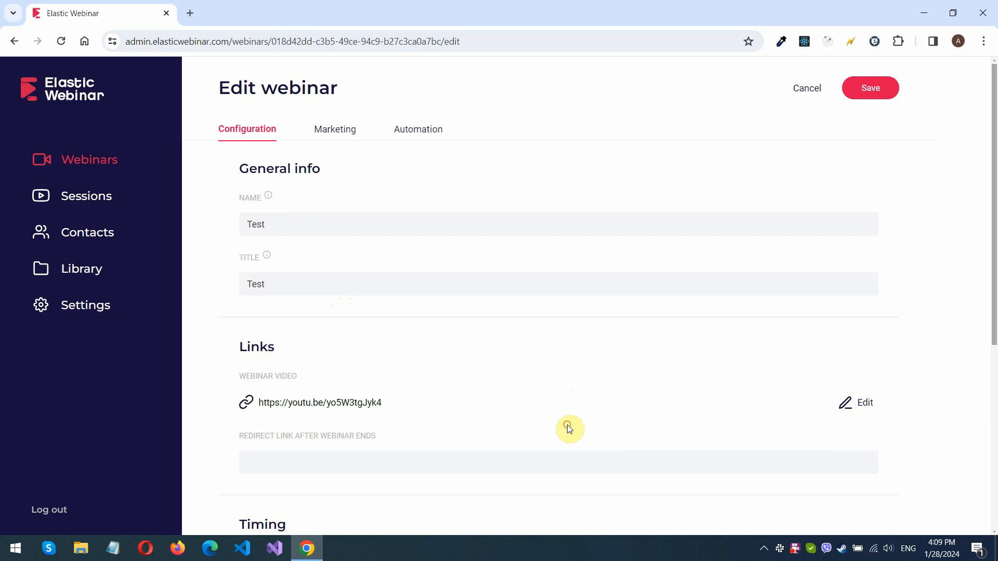
{"action": "left_click", "coordinate": [499, 454]}
- Examine the timezones available for the webinar in the timing settings
{"action": "scroll", "coordinate": [472, 458], "scroll_direction": "down", "scroll_amount": 6}
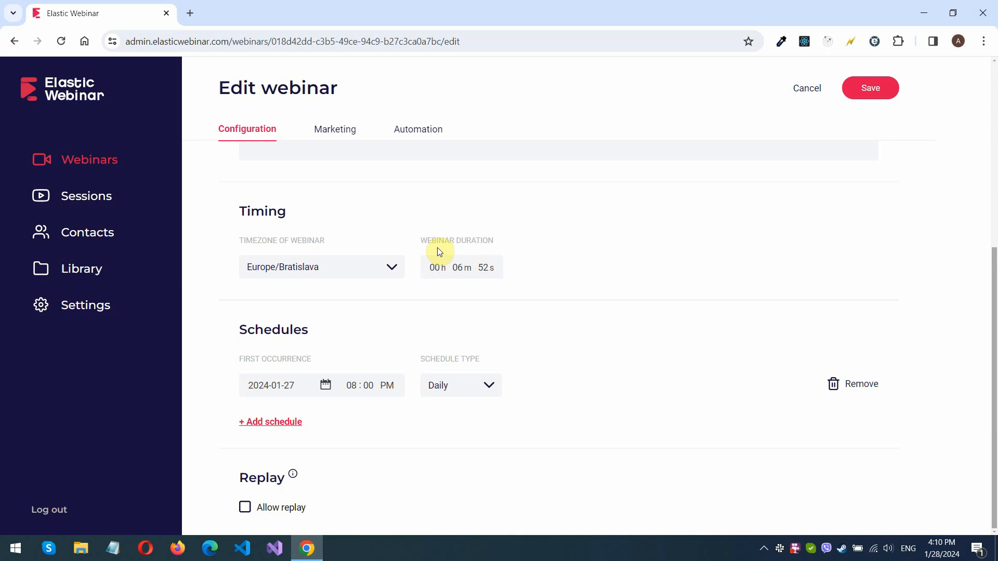
{"action": "left_click", "coordinate": [397, 268]}
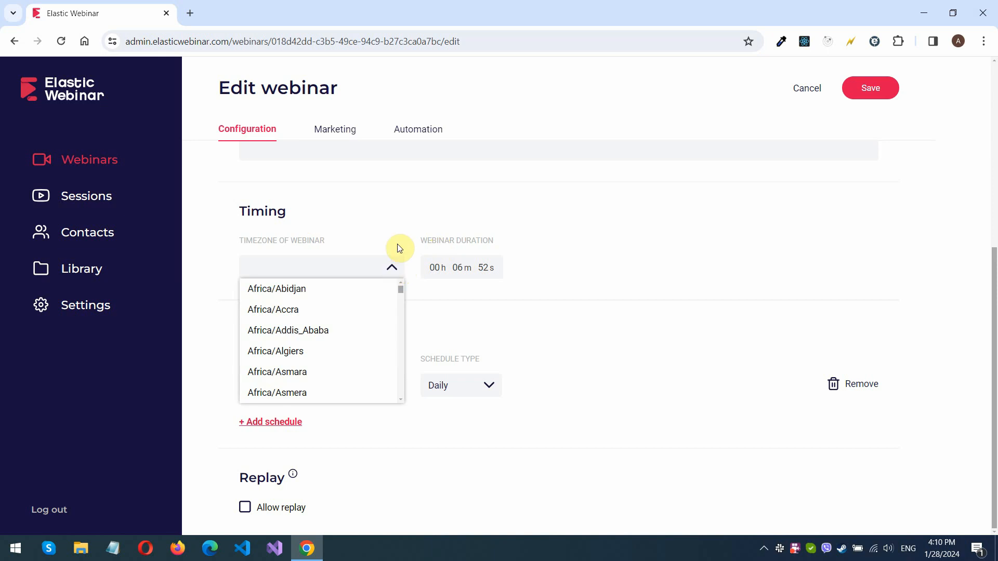
{"action": "left_click", "coordinate": [393, 217]}
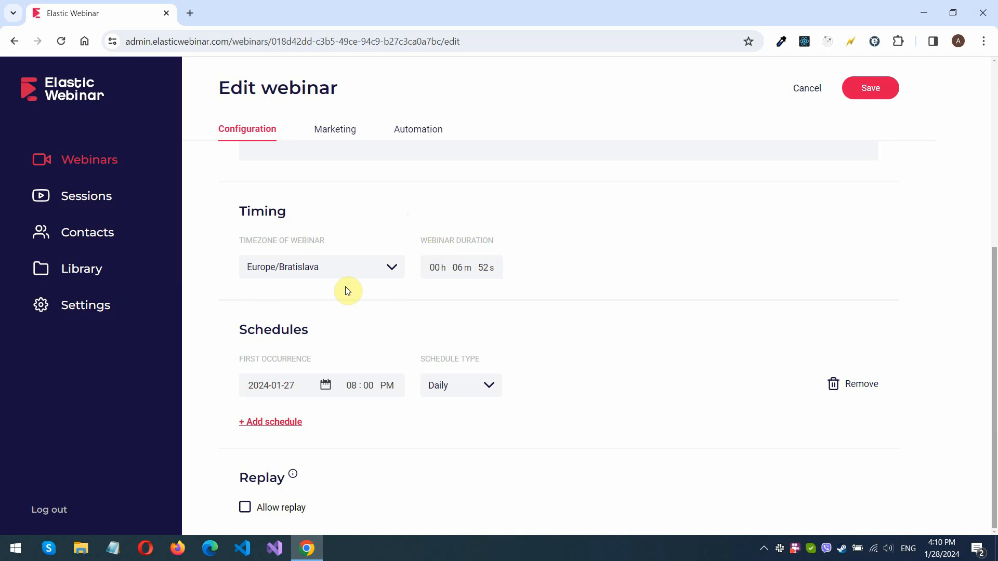
{"action": "left_click", "coordinate": [348, 337]}
- Set the schedule's type to One time
{"action": "left_click", "coordinate": [489, 389]}
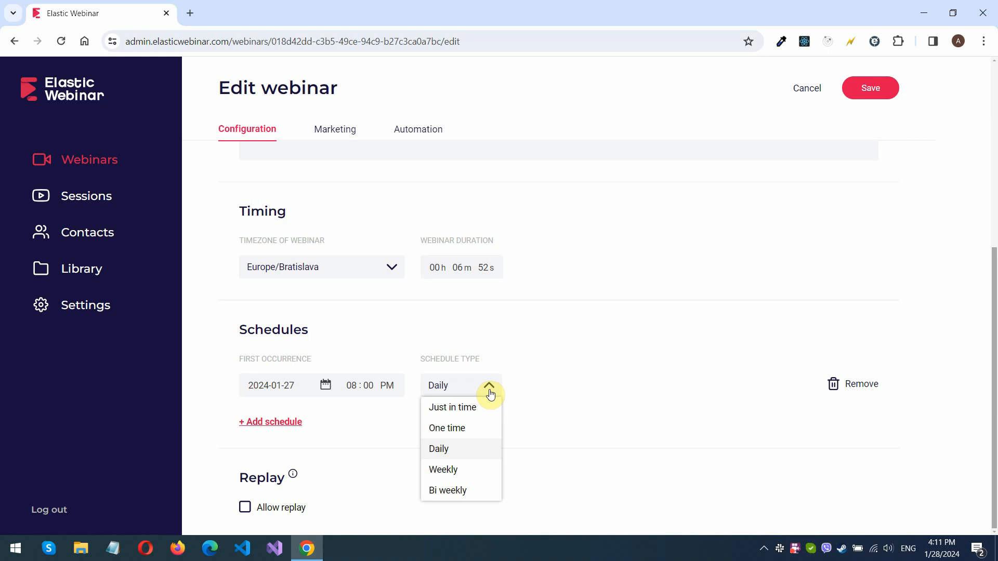
{"action": "left_click", "coordinate": [353, 386]}
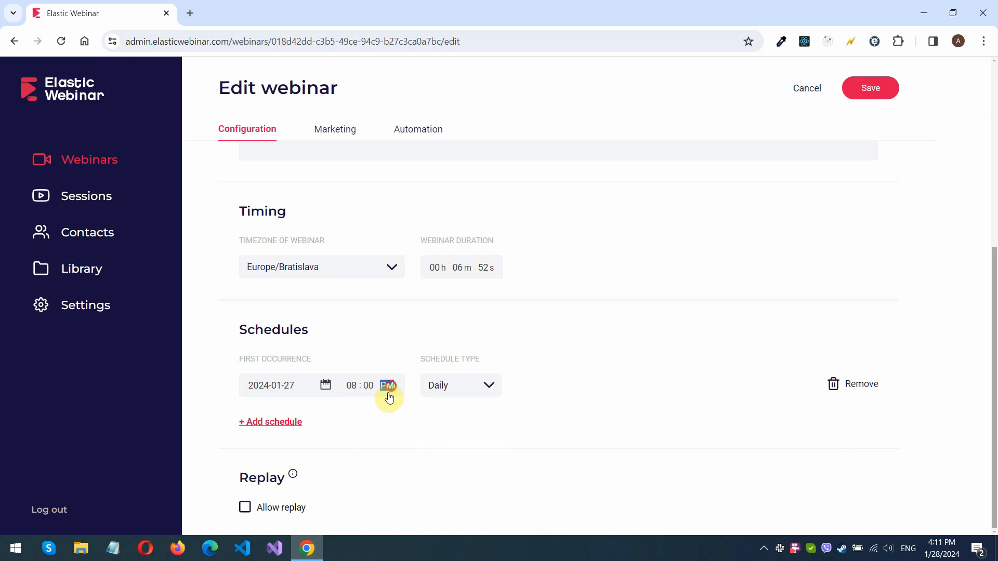
{"action": "left_click", "coordinate": [489, 387]}
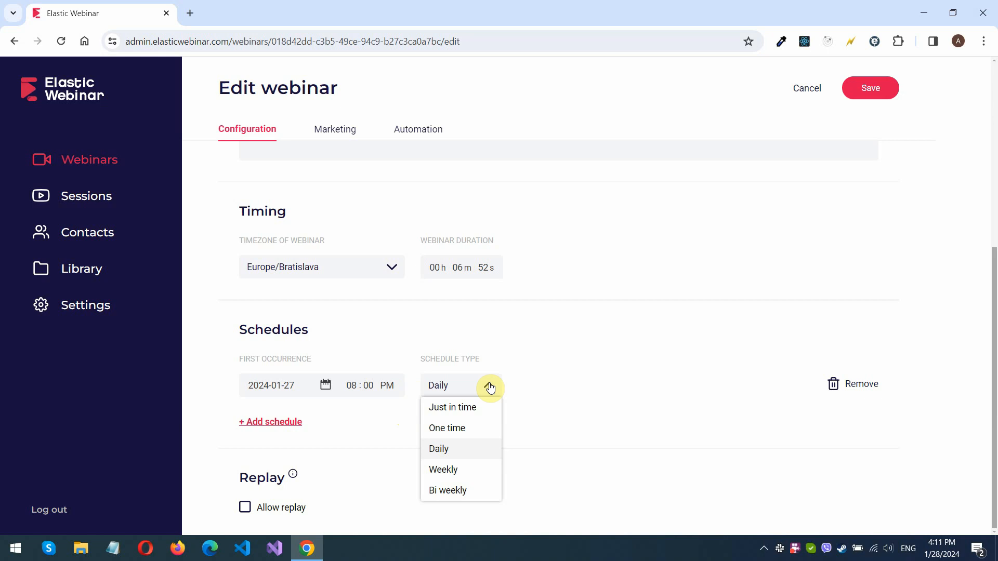
{"action": "left_click", "coordinate": [463, 428]}
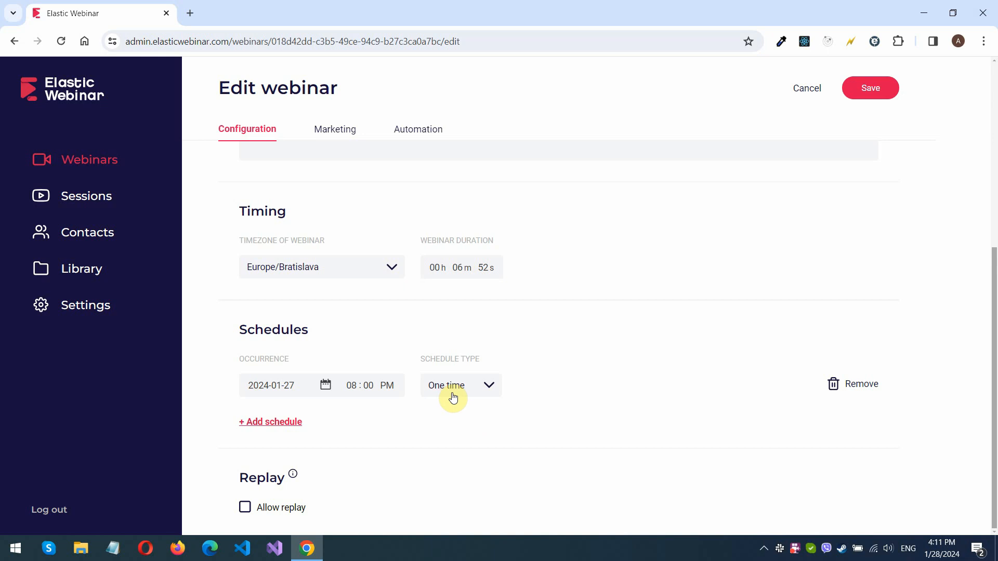
- Change the schedule's type to Just in time and check its recurrence options
{"action": "left_click", "coordinate": [493, 388]}
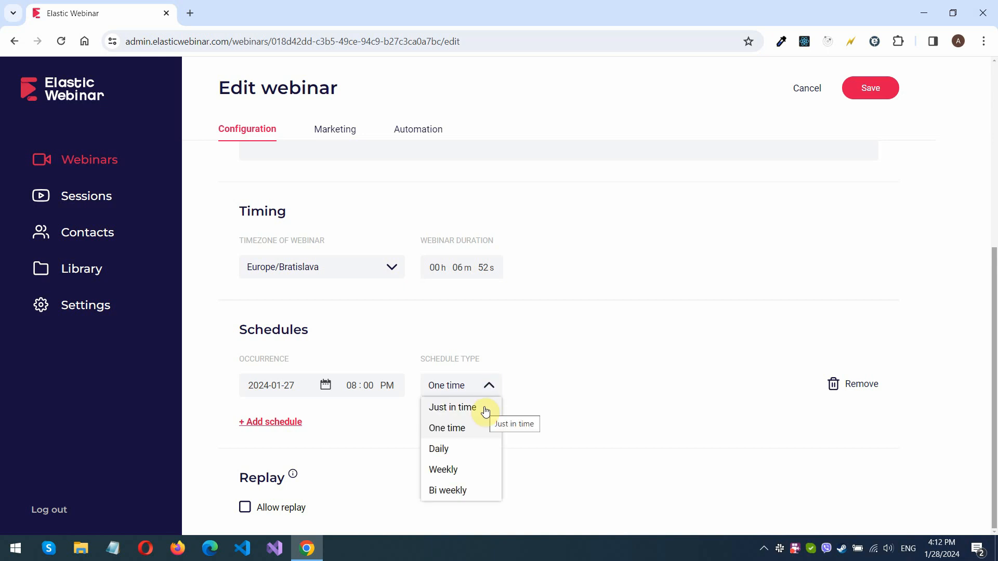
{"action": "left_click", "coordinate": [485, 409]}
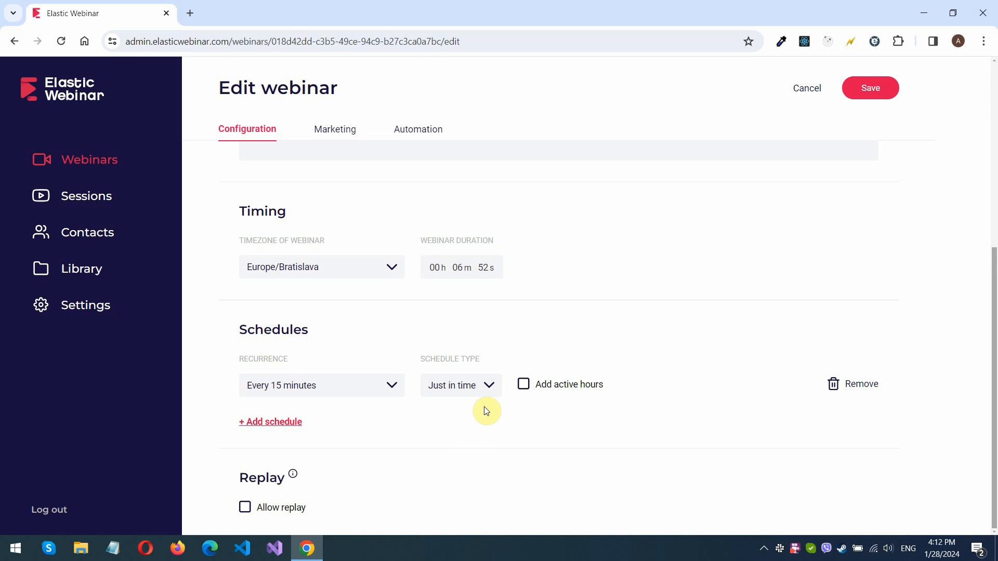
{"action": "left_click", "coordinate": [393, 387]}
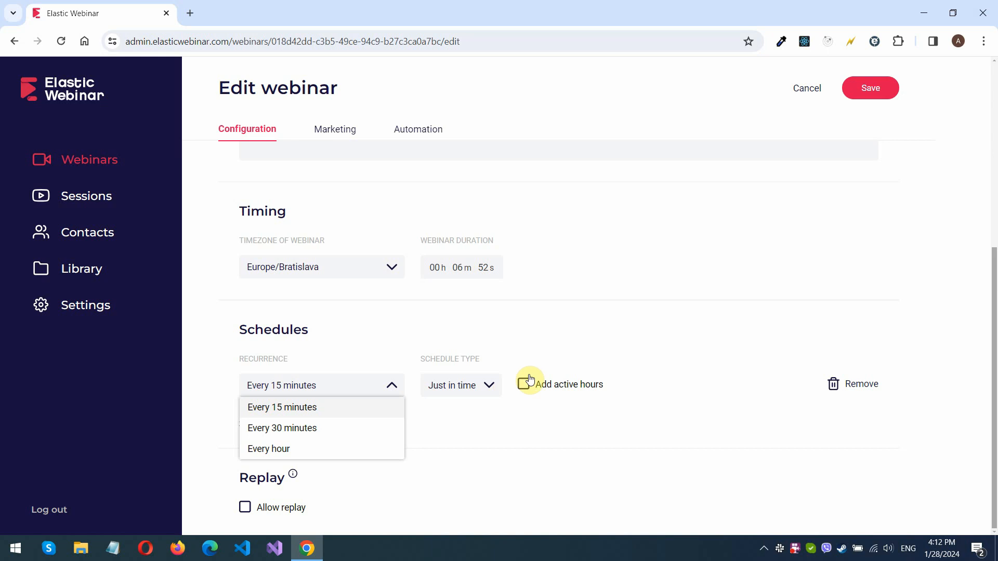
- Add active hours from 09:00 AM to 05:00 PM to the just-in-time schedule, and add a second schedule
{"action": "left_click", "coordinate": [526, 391]}
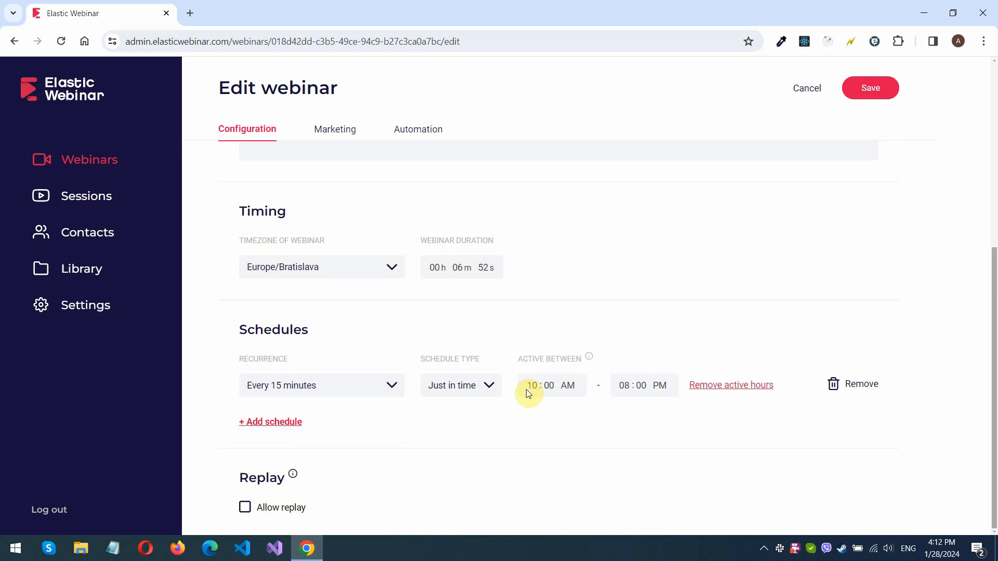
{"action": "left_click", "coordinate": [534, 389]}
{"action": "type", "text": "9"}
{"action": "left_click", "coordinate": [622, 389]}
{"action": "type", "text": "5"}
{"action": "left_click", "coordinate": [623, 415]}
{"action": "left_click", "coordinate": [294, 424]}
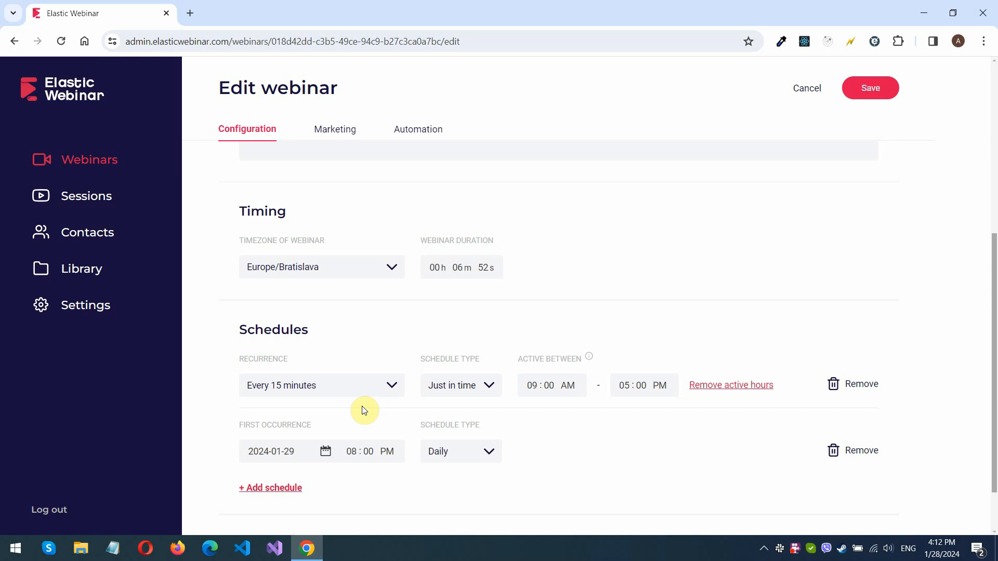
- Set the marketing settings to display 4 upcoming schedules and save the webinar
{"action": "left_click", "coordinate": [340, 135]}
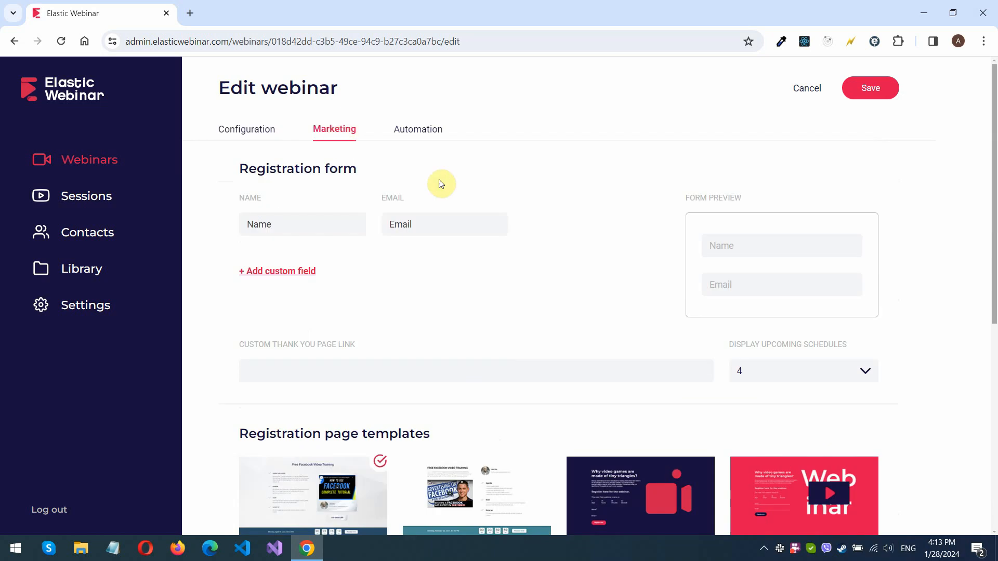
{"action": "left_click", "coordinate": [868, 372]}
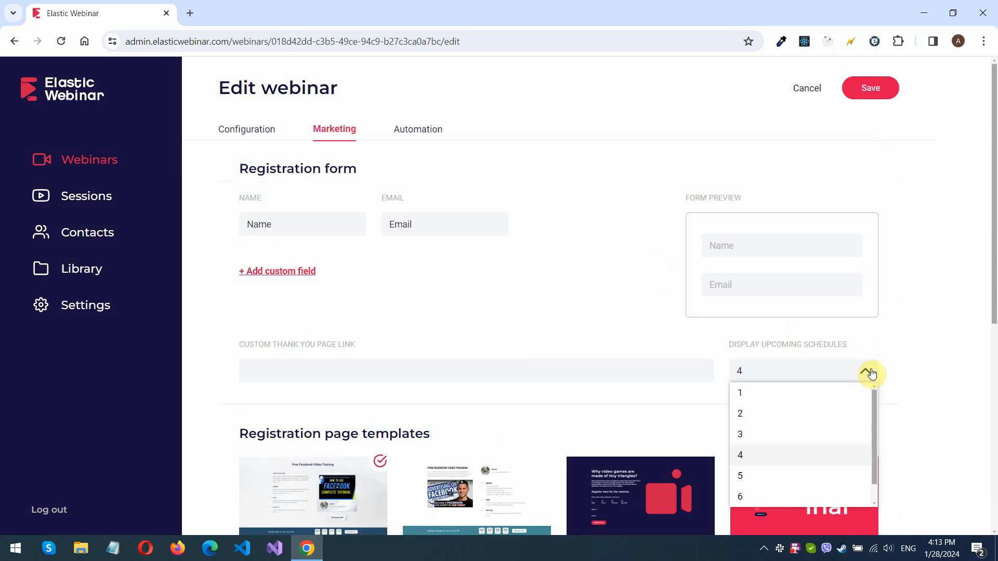
{"action": "left_click", "coordinate": [827, 438]}
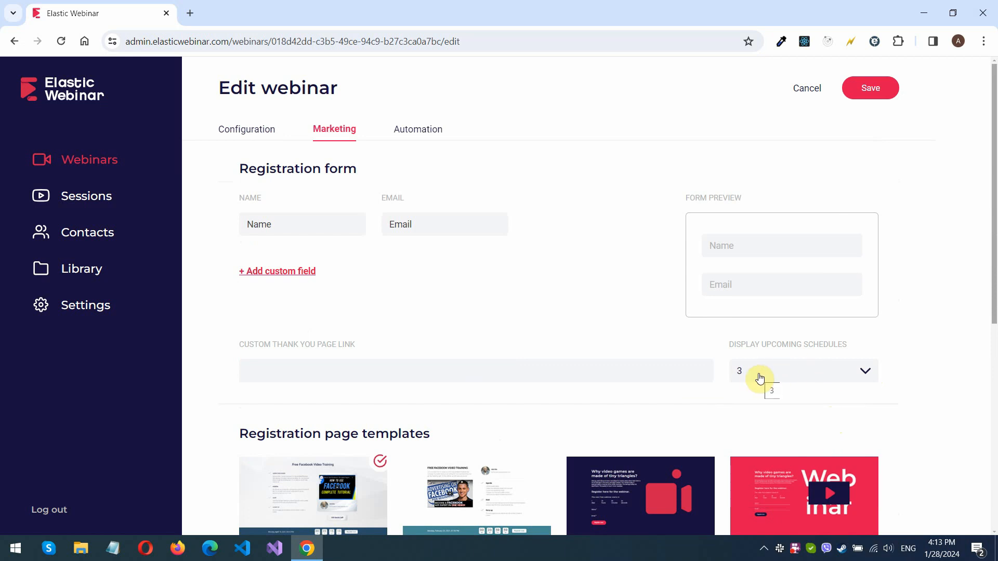
{"action": "left_click", "coordinate": [777, 373]}
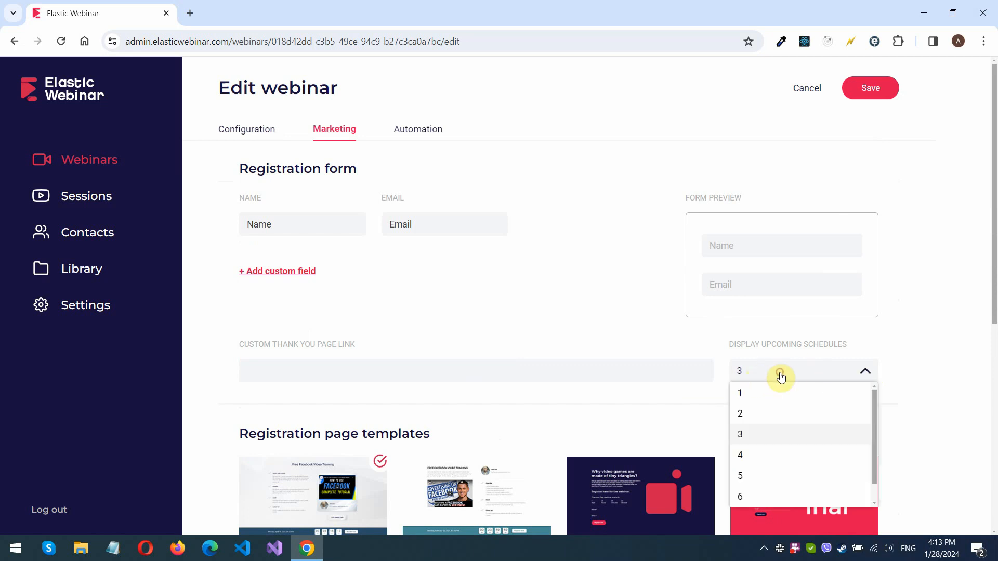
{"action": "left_click", "coordinate": [763, 458]}
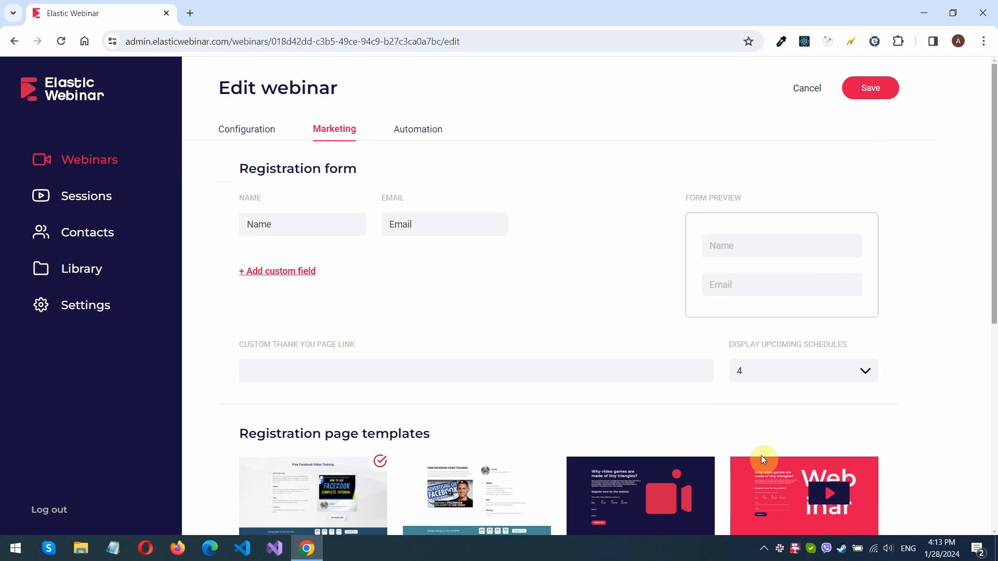
{"action": "left_click", "coordinate": [868, 89]}
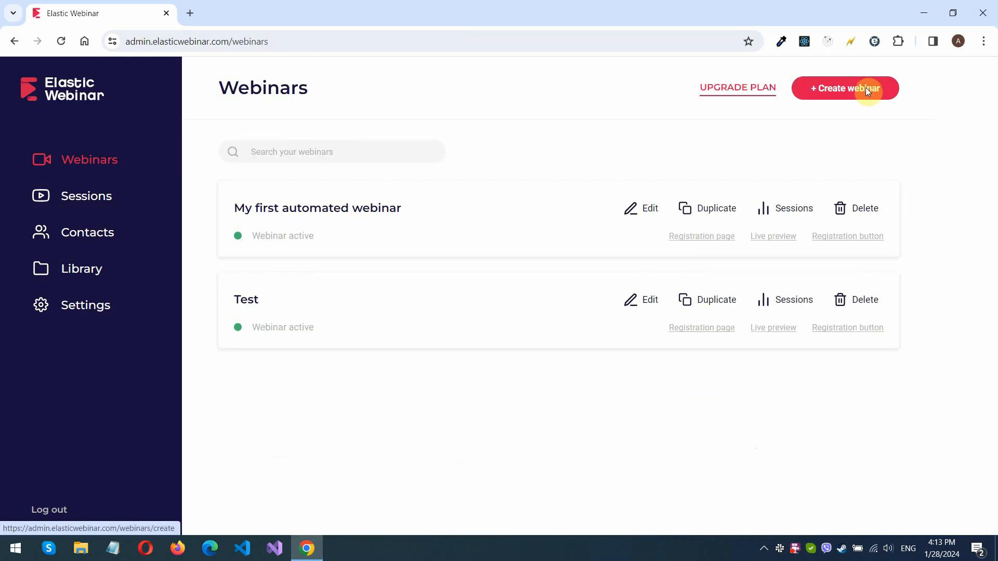
- Check the available dates in the registration form on the Test webinar's registration page, and close the page
{"action": "left_click", "coordinate": [713, 328]}
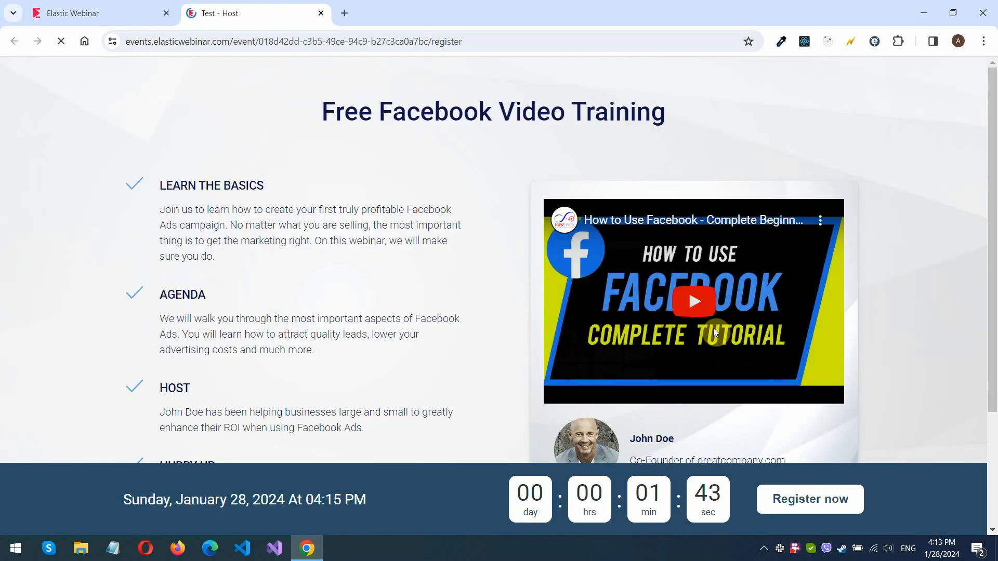
{"action": "left_click", "coordinate": [815, 498]}
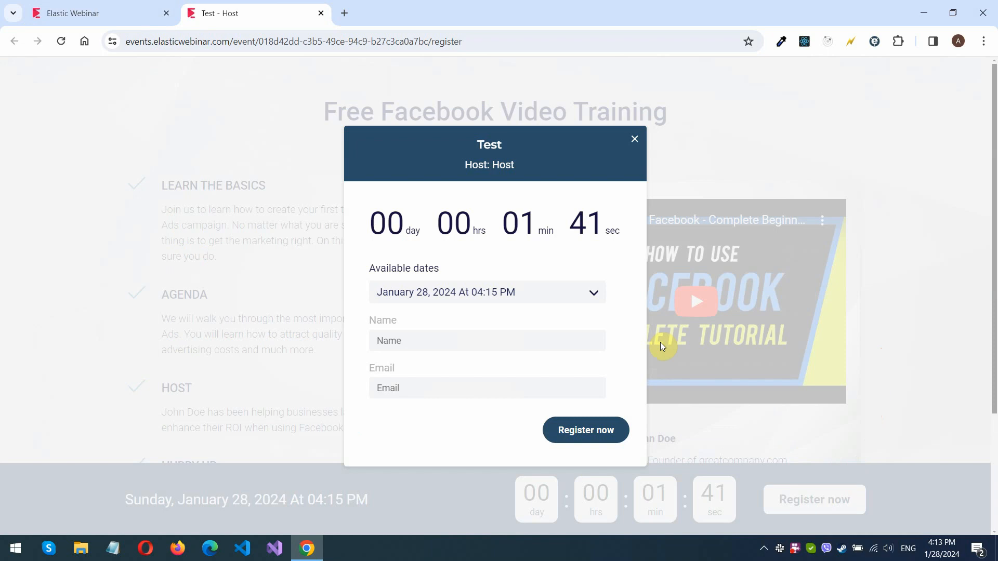
{"action": "left_click", "coordinate": [595, 292]}
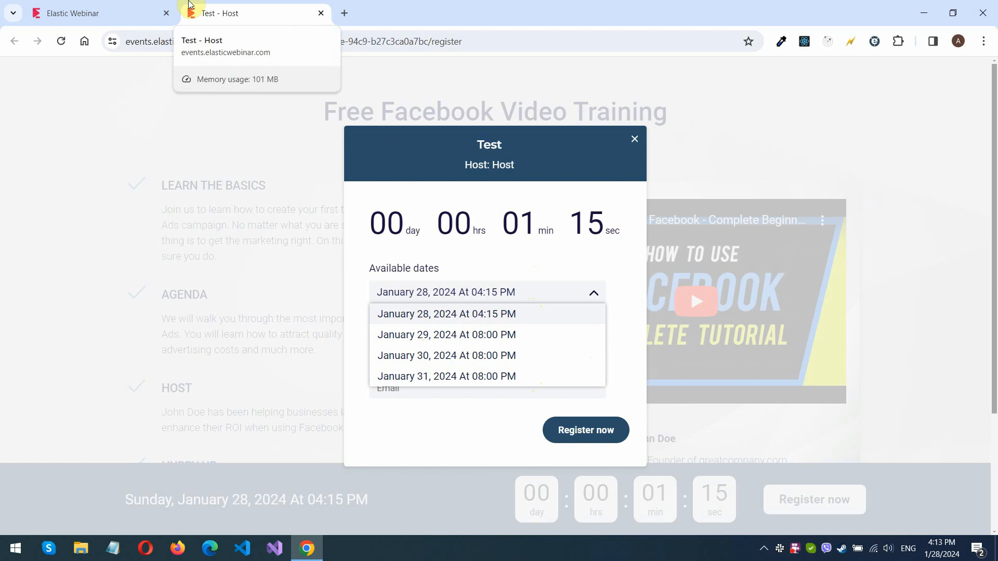
{"action": "left_click", "coordinate": [320, 13]}
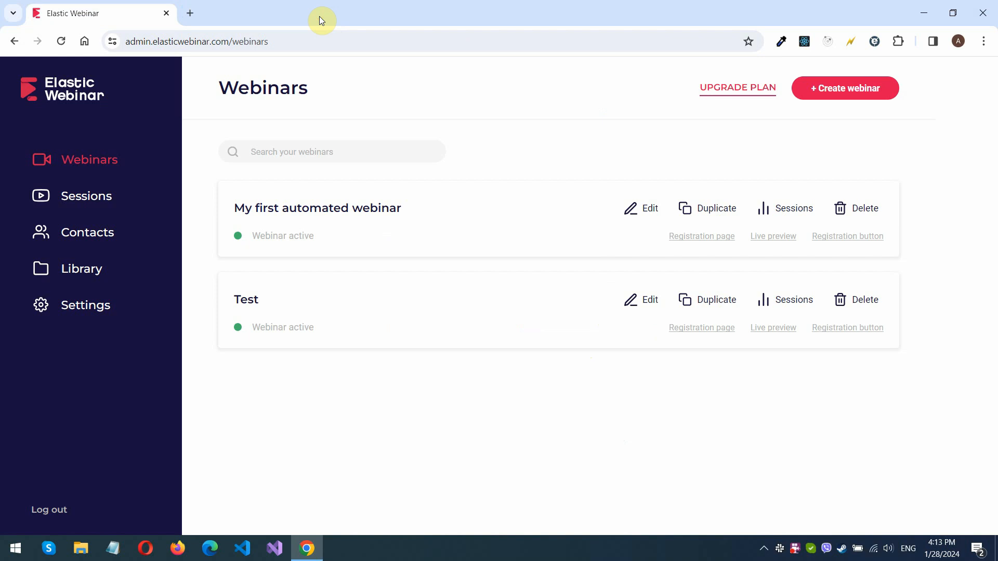
- Open the Test webinar for editing and allow replay
{"action": "left_click", "coordinate": [656, 305]}
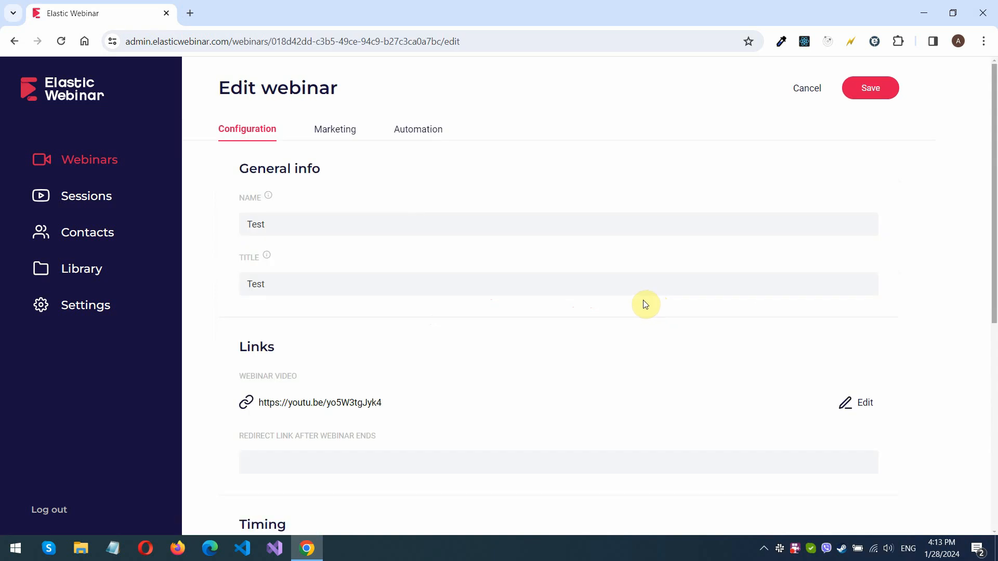
{"action": "scroll", "coordinate": [644, 304], "scroll_direction": "down", "scroll_amount": 7}
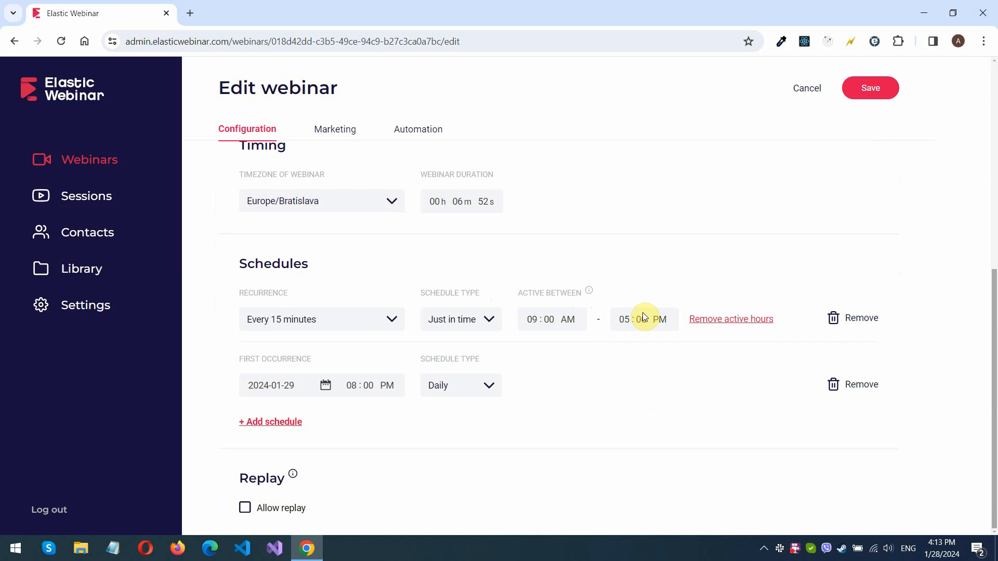
{"action": "left_click", "coordinate": [280, 515]}
{"action": "scroll", "coordinate": [303, 480], "scroll_direction": "down", "scroll_amount": 1}
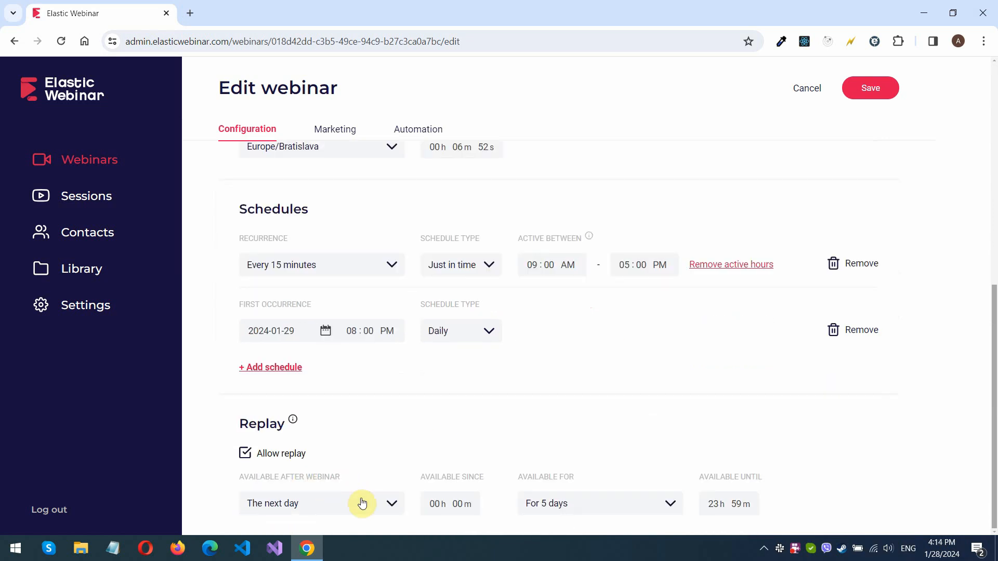
- Make the replay available the same day after the webinar, for 5 days
{"action": "left_click", "coordinate": [393, 505]}
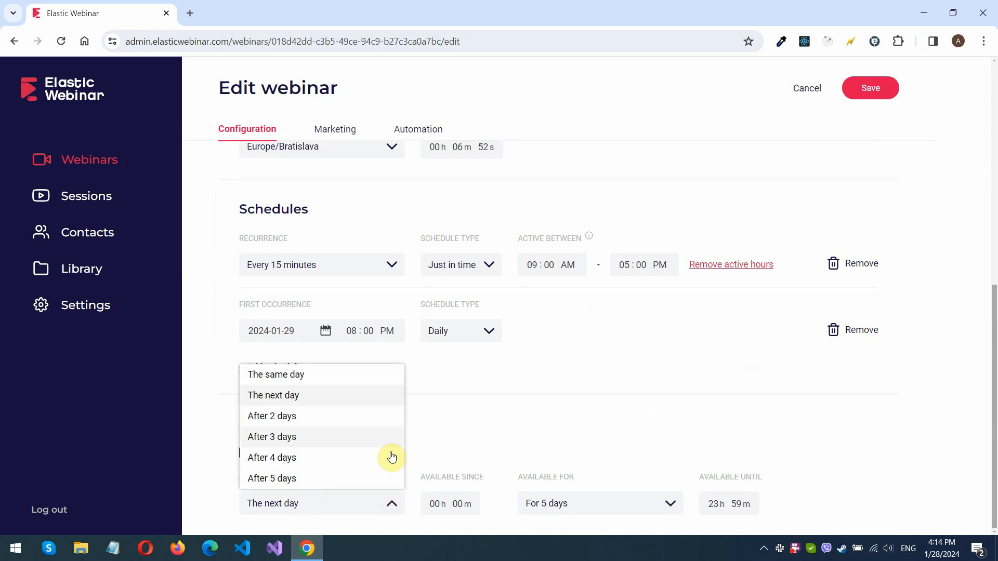
{"action": "left_click", "coordinate": [294, 379]}
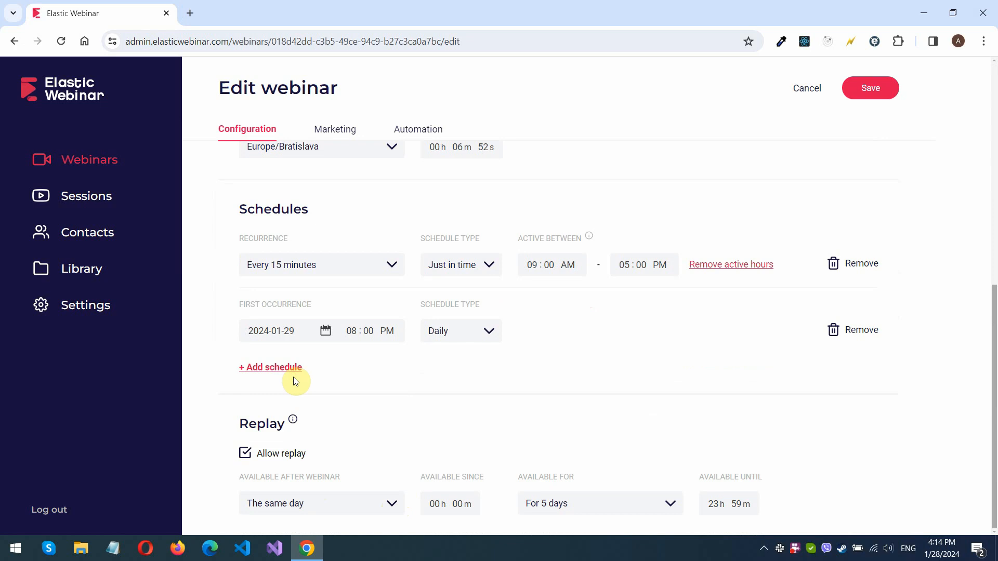
{"action": "left_click", "coordinate": [435, 505]}
{"action": "left_click", "coordinate": [602, 504]}
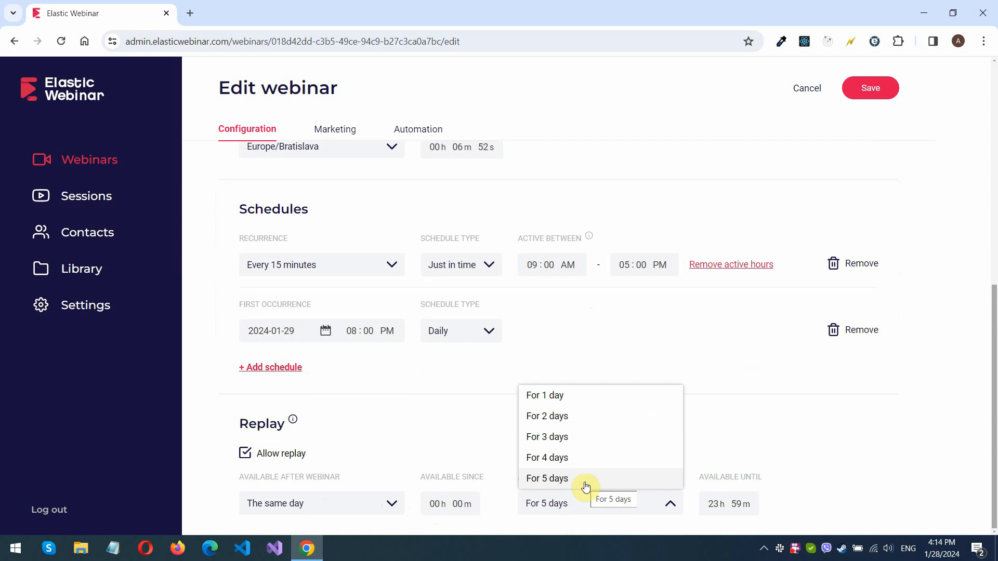
{"action": "left_click", "coordinate": [585, 483]}
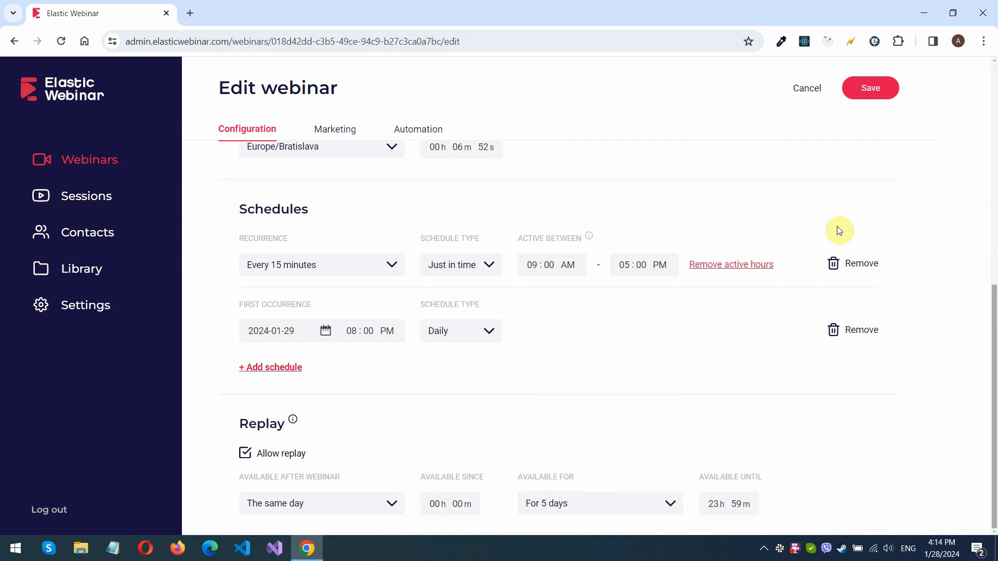
{"action": "left_click", "coordinate": [884, 99]}
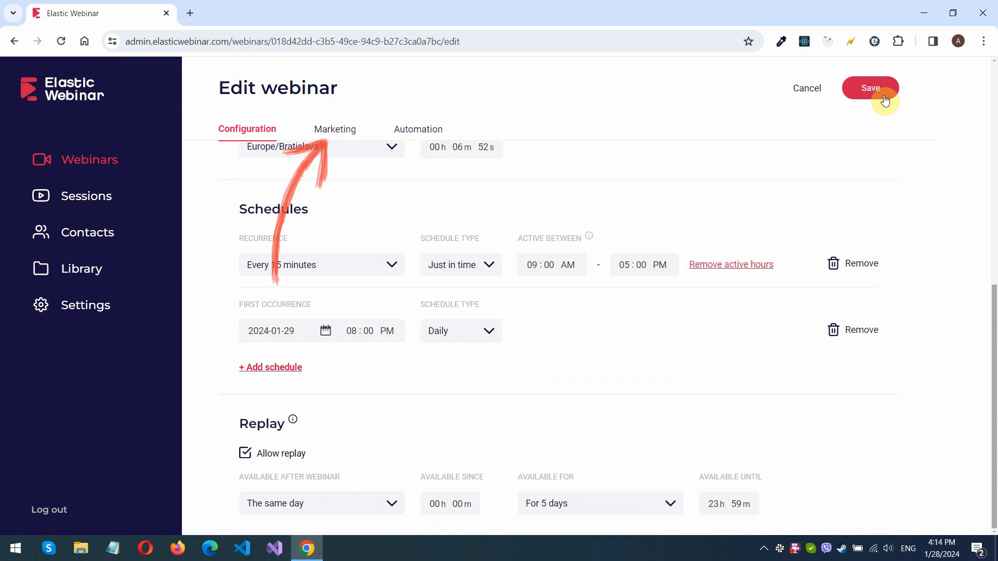